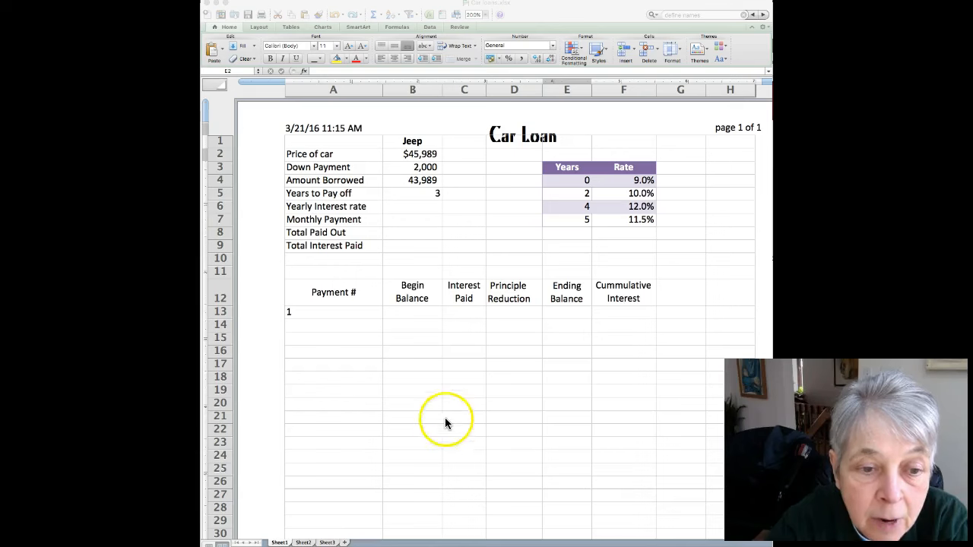
left_click(305, 545)
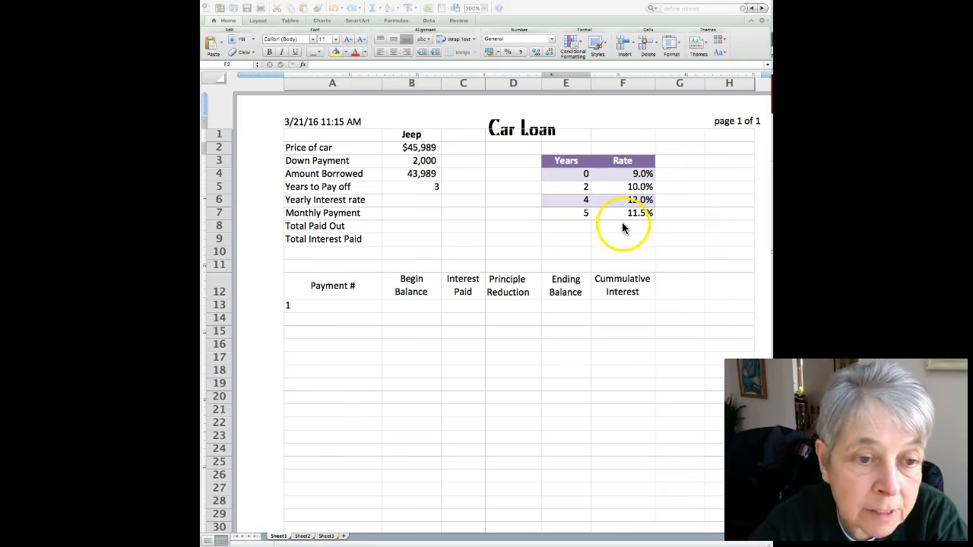
Step: Define the name "rates" for the years and rate values in cells E4:F7
left_click(551, 175)
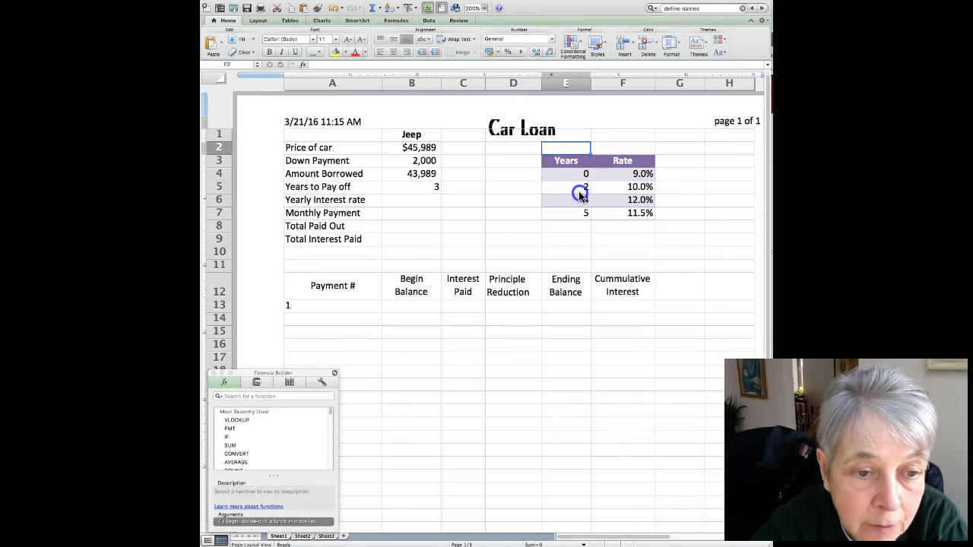
left_click_drag(569, 177, 626, 214)
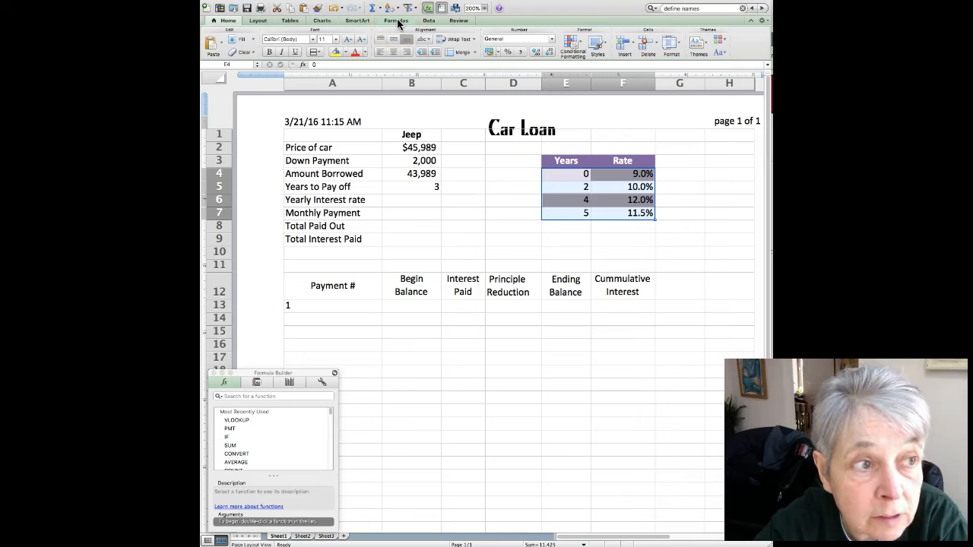
left_click(310, 0)
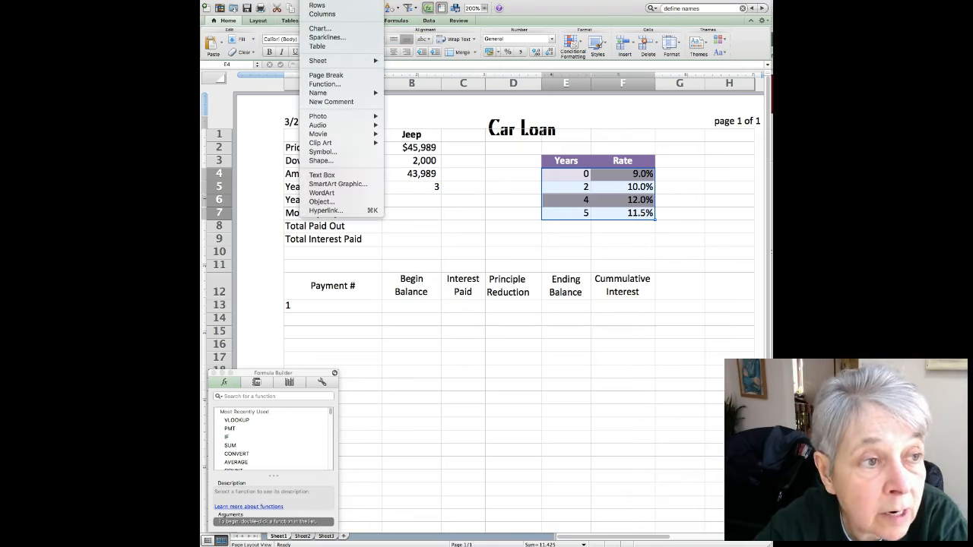
mouse_move(319, 94)
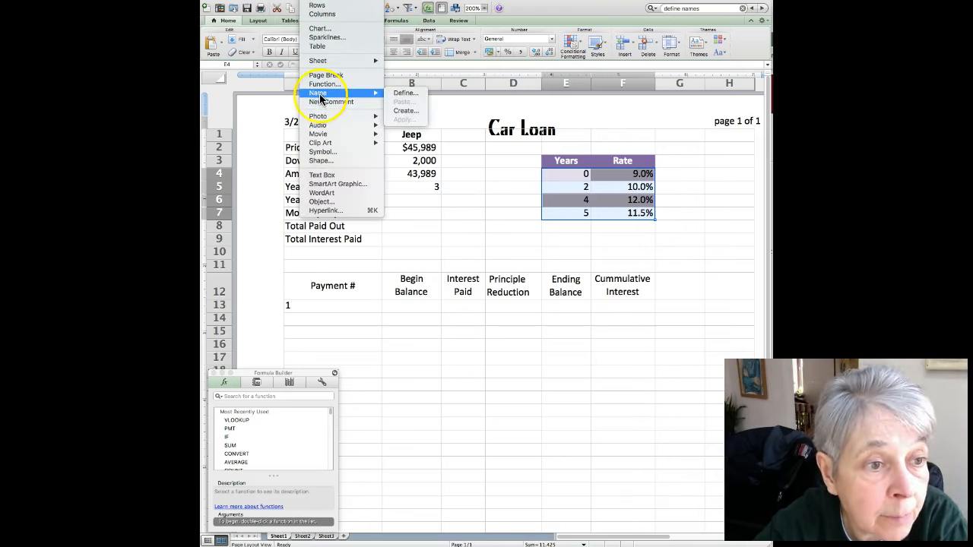
left_click(395, 94)
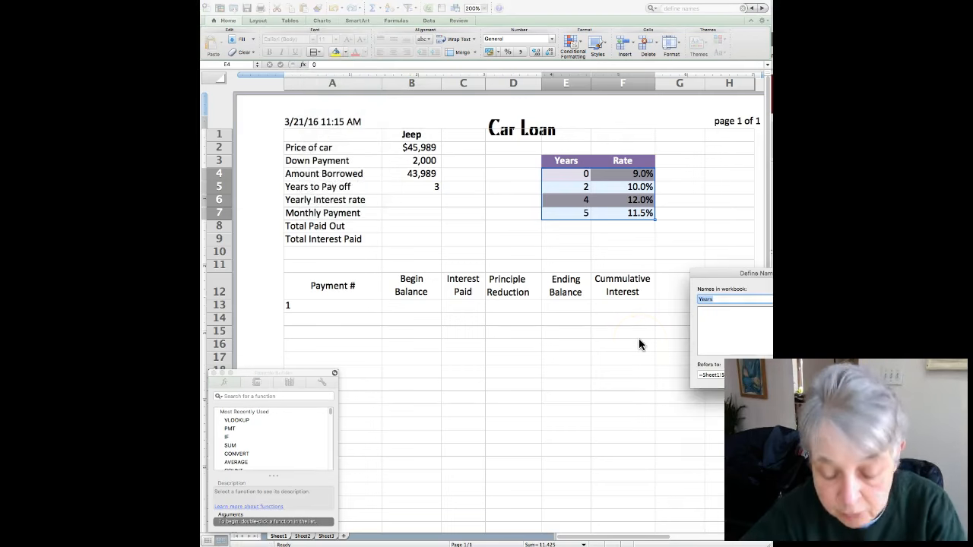
type("rates")
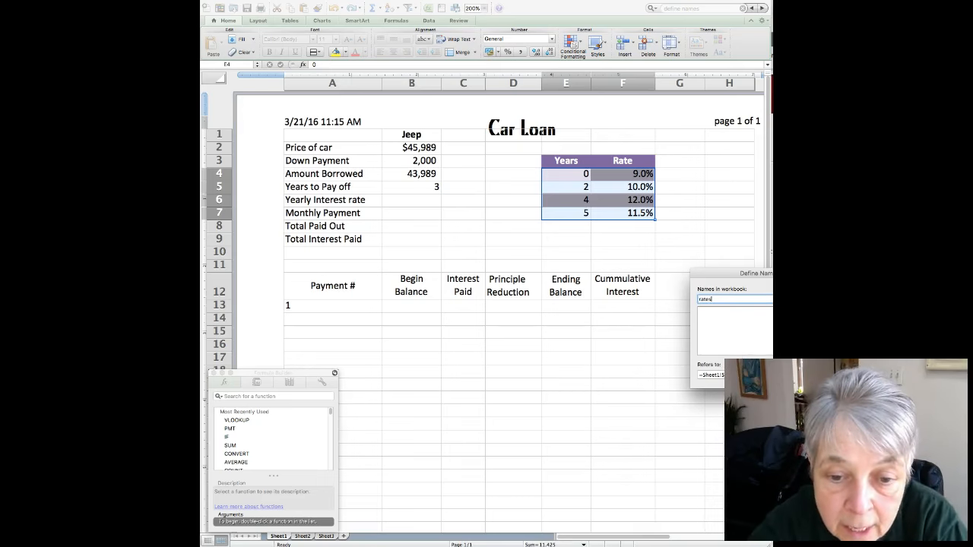
key("Return")
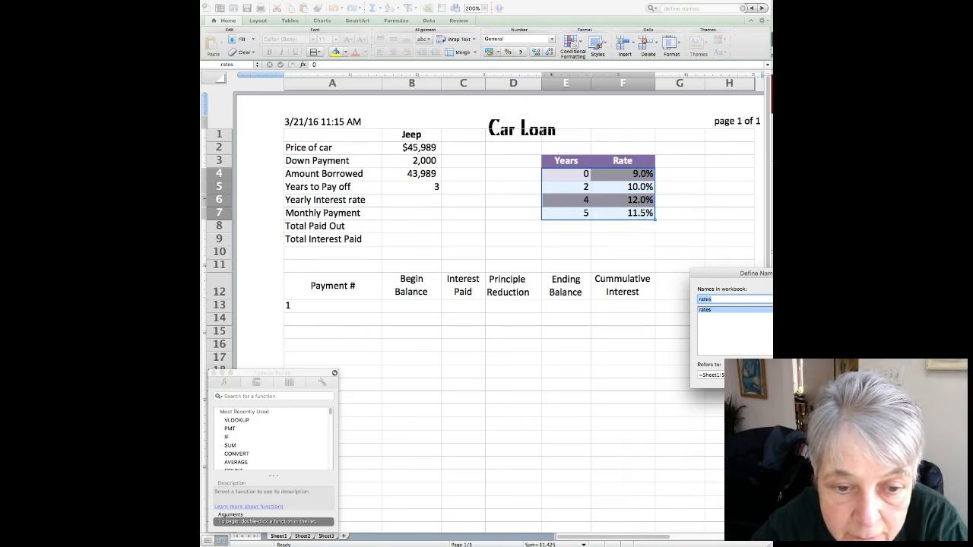
left_click(804, 298)
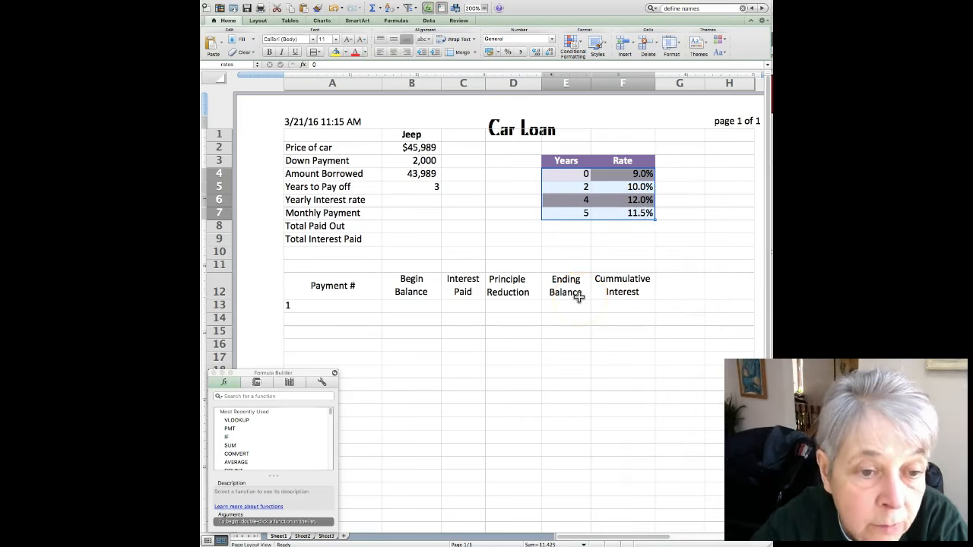
Step: Start a VLOOKUP formula in the Jeep's yearly interest rate cell B6 using the Formula Builder
left_click(423, 200)
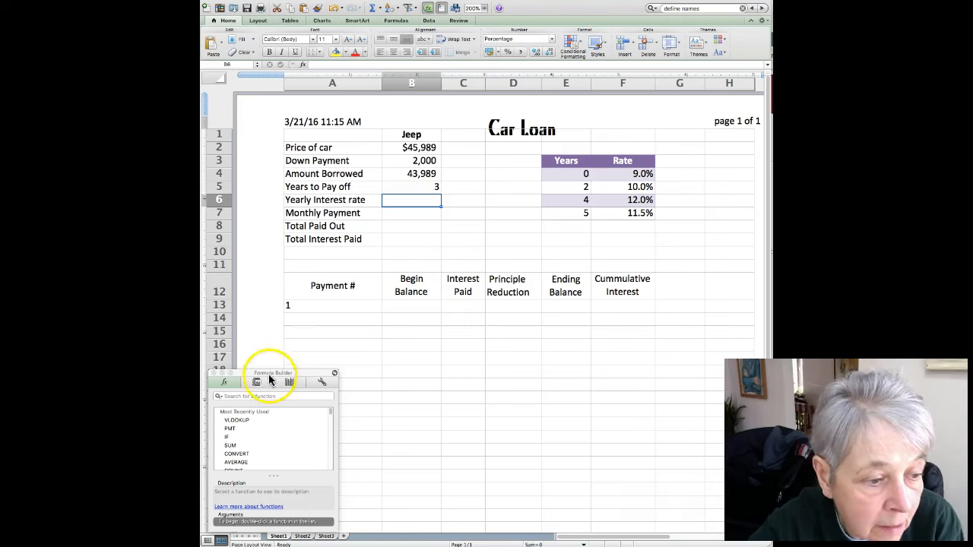
left_click_drag(270, 380, 282, 272)
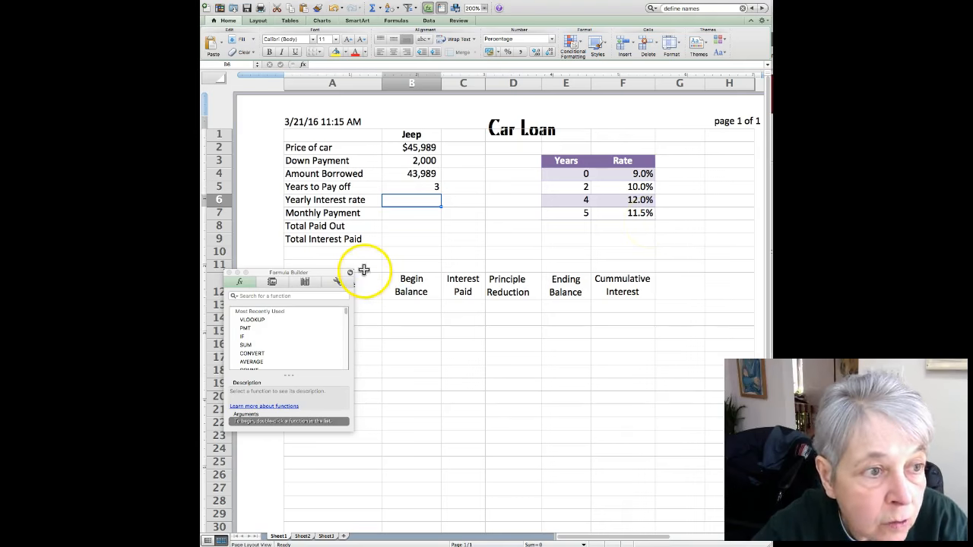
left_click(301, 66)
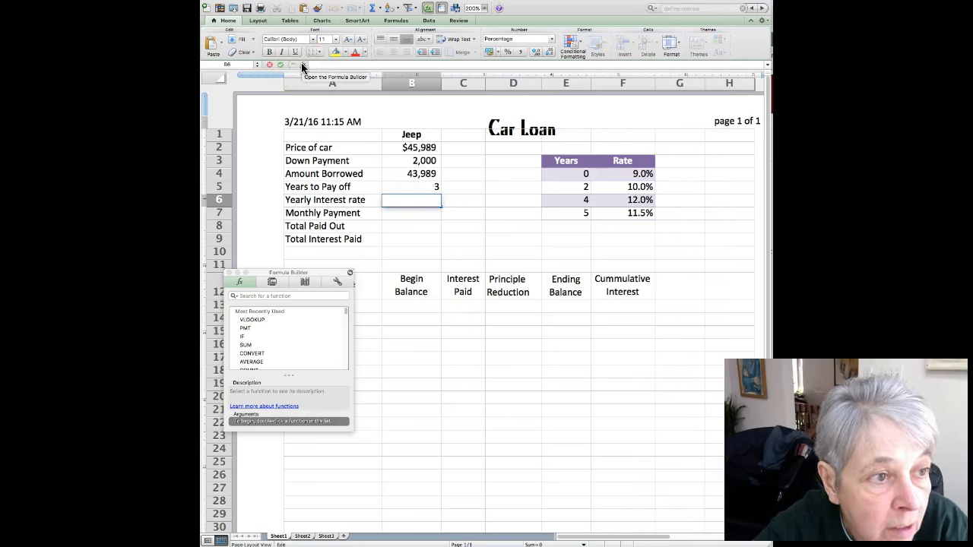
left_click(253, 320)
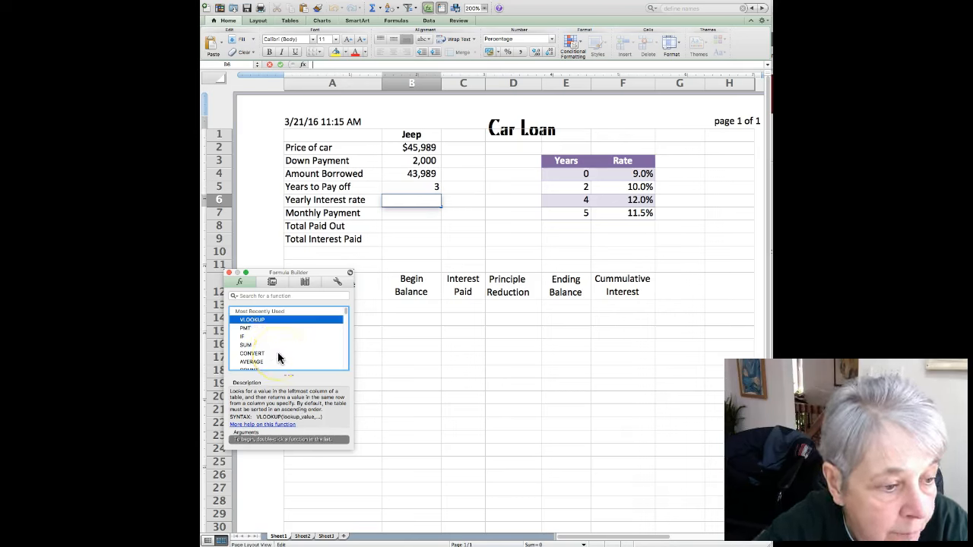
double_click(252, 322)
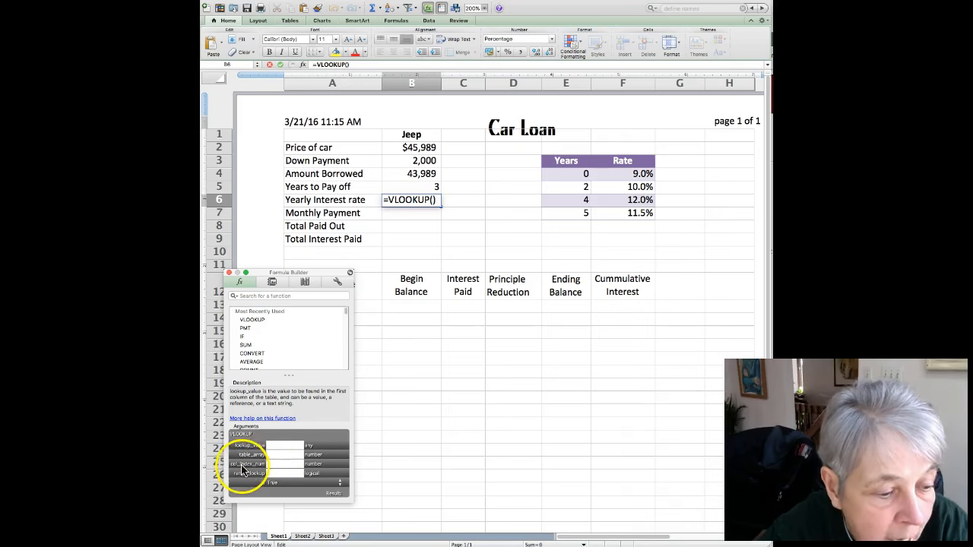
Step: Set the VLOOKUP lookup value to the years to pay off in B5 and the table array to the rates range E4:F7
left_click(279, 454)
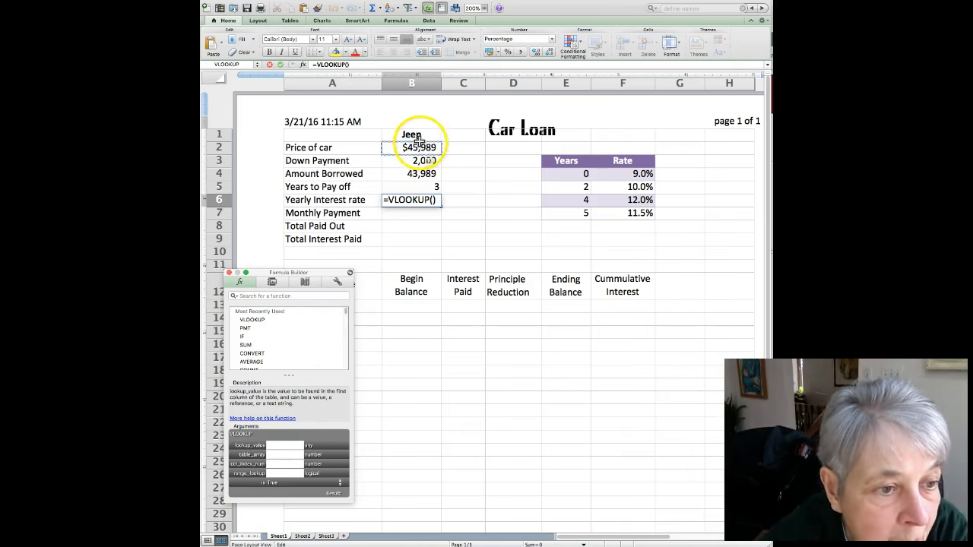
left_click(437, 186)
mouse_move(438, 186)
left_mouse_down()
mouse_move(424, 124)
mouse_move(426, 183)
mouse_move(387, 161)
mouse_move(415, 154)
mouse_move(415, 143)
mouse_move(403, 137)
mouse_move(435, 189)
left_mouse_up()
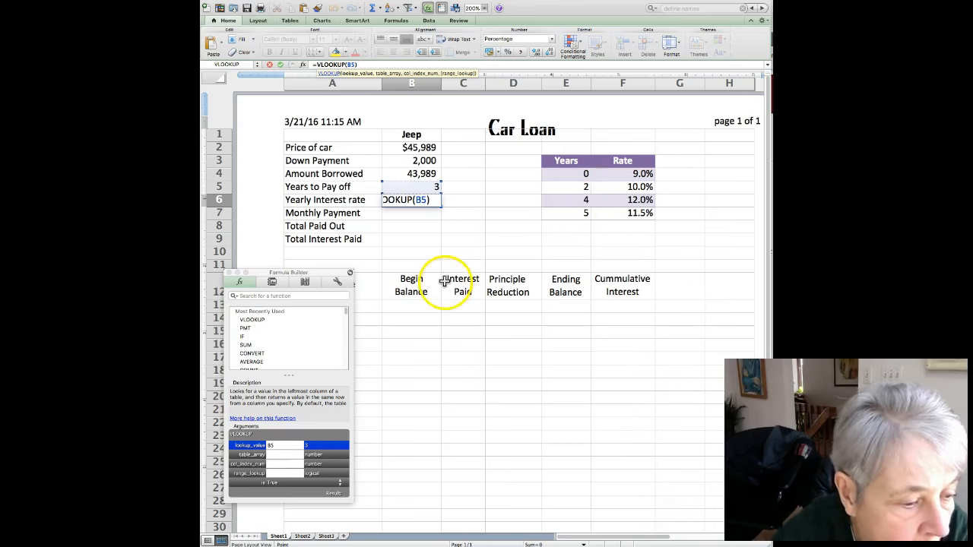
left_click(275, 454)
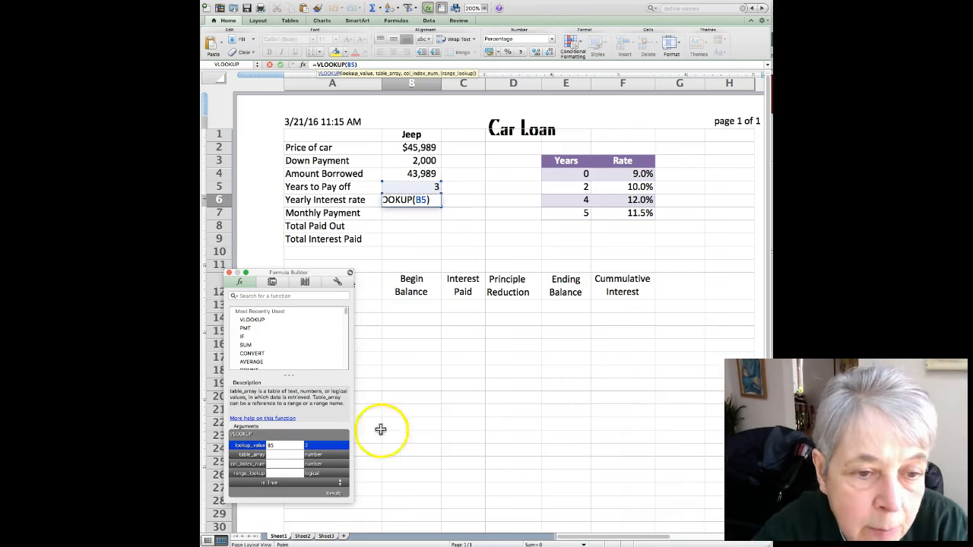
left_click_drag(574, 174, 642, 215)
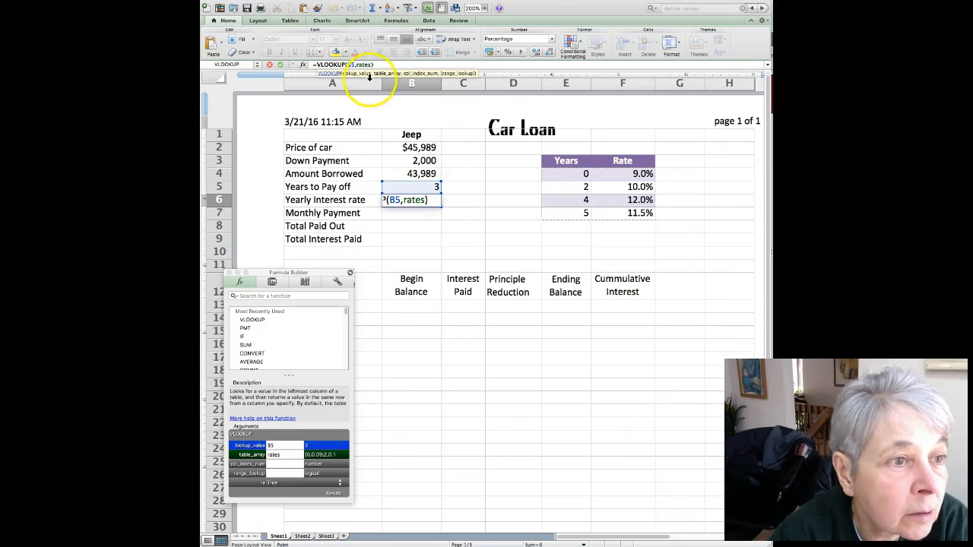
left_click(394, 23)
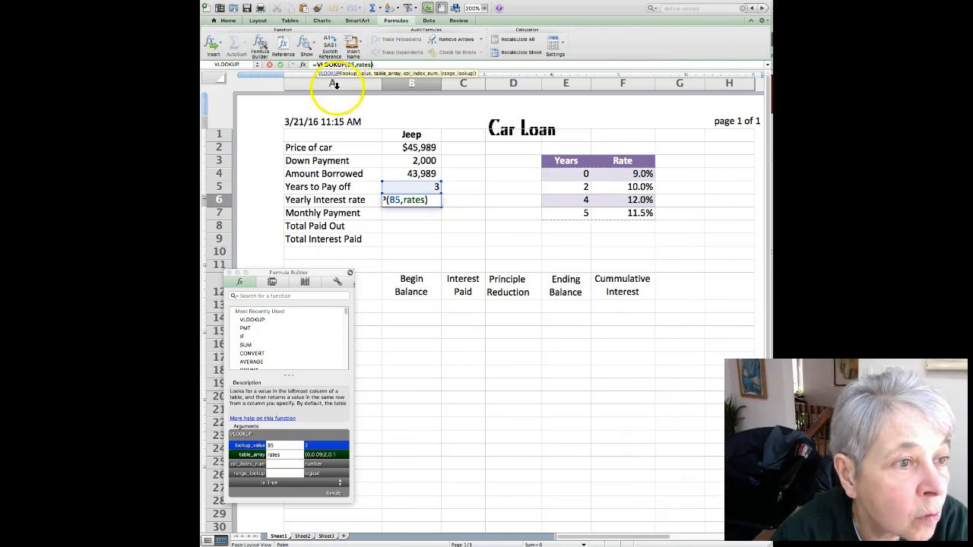
left_click(351, 46)
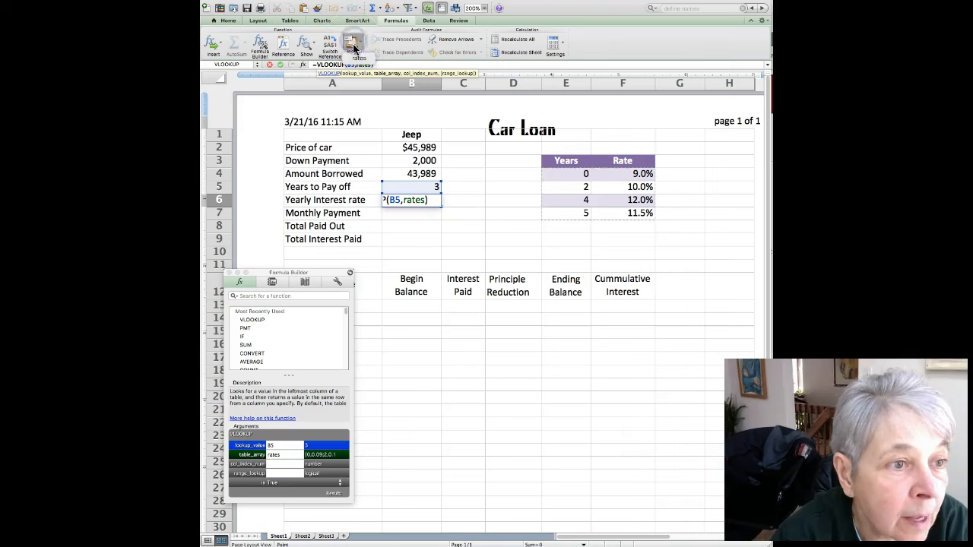
left_click(358, 59)
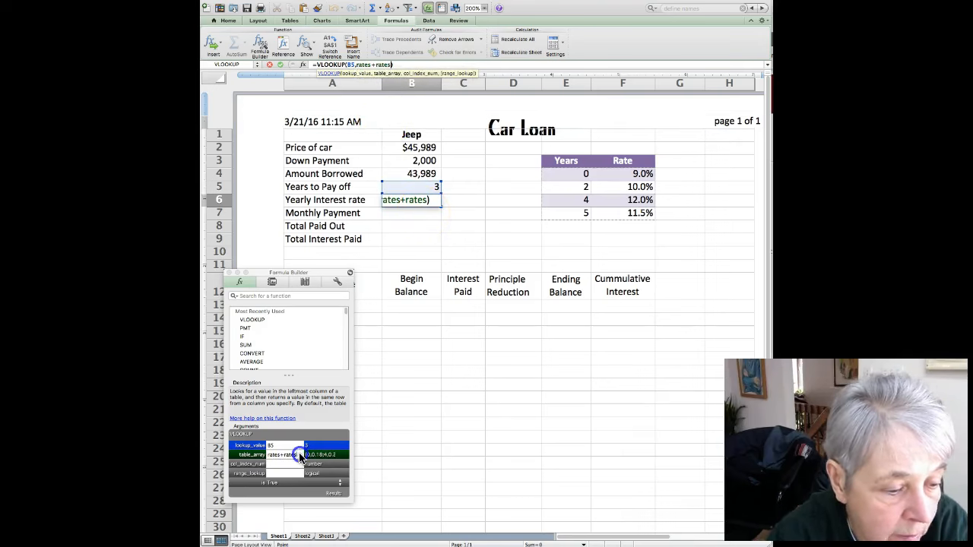
key("BackSpace")
key("BackSpace")
key("BackSpace")
key("BackSpace")
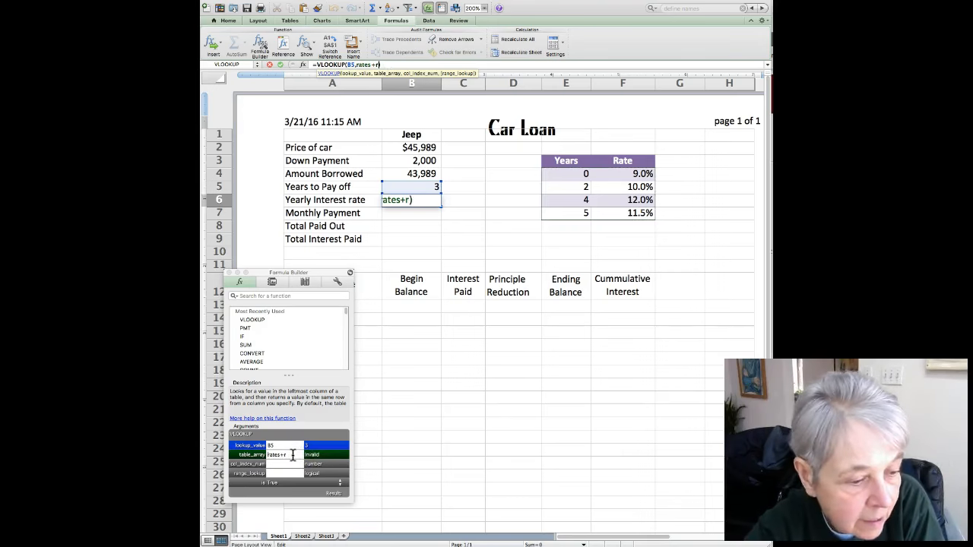
Step: Set the VLOOKUP column index number to 2 and complete the yearly interest rate formula
left_click(287, 464)
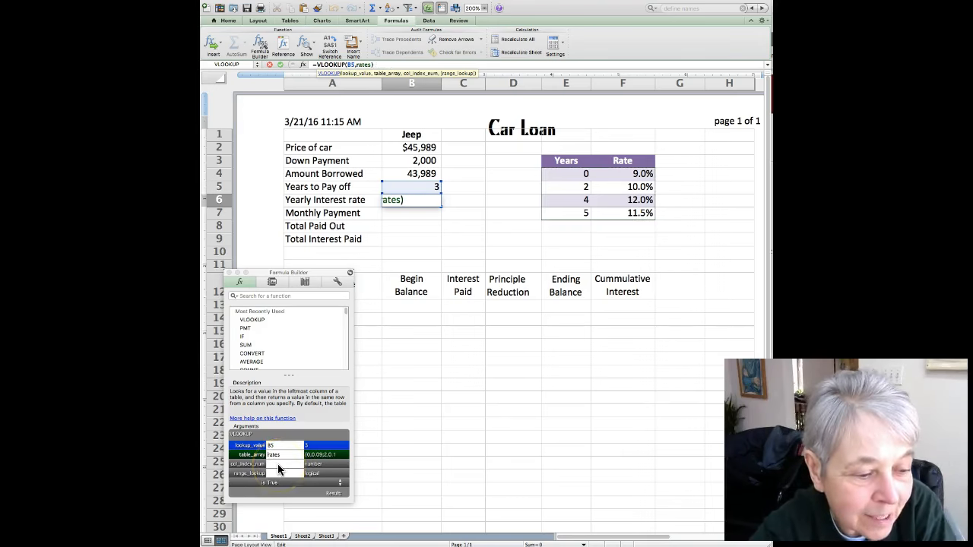
left_click(277, 463)
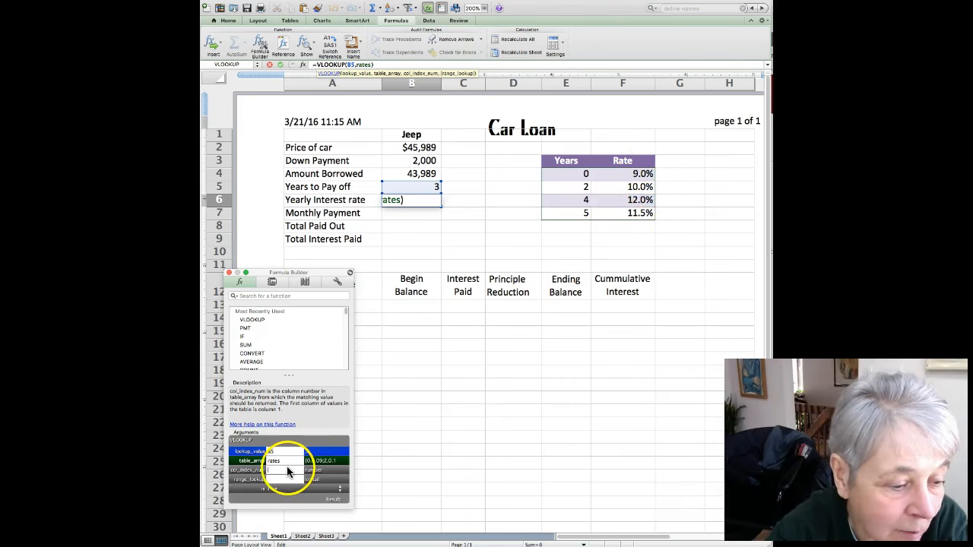
type("2")
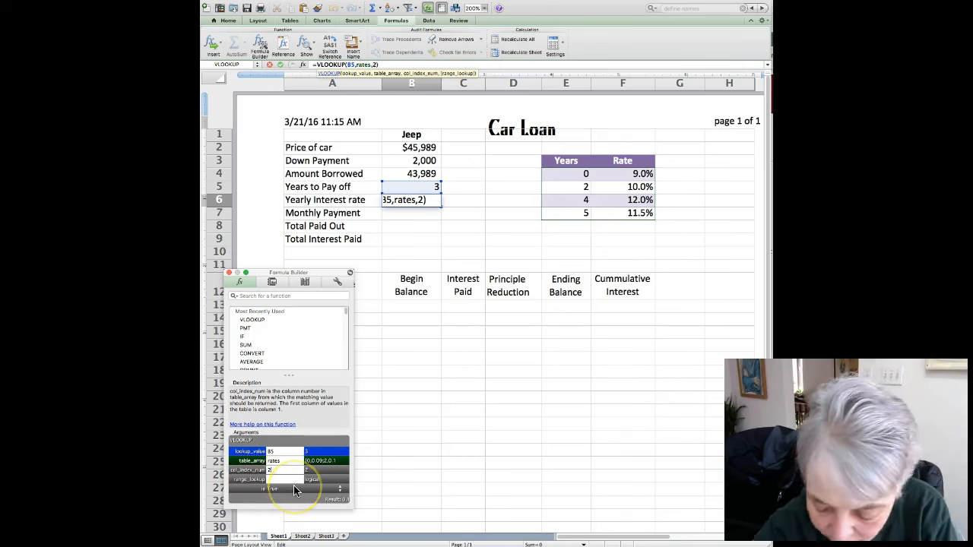
key("Return")
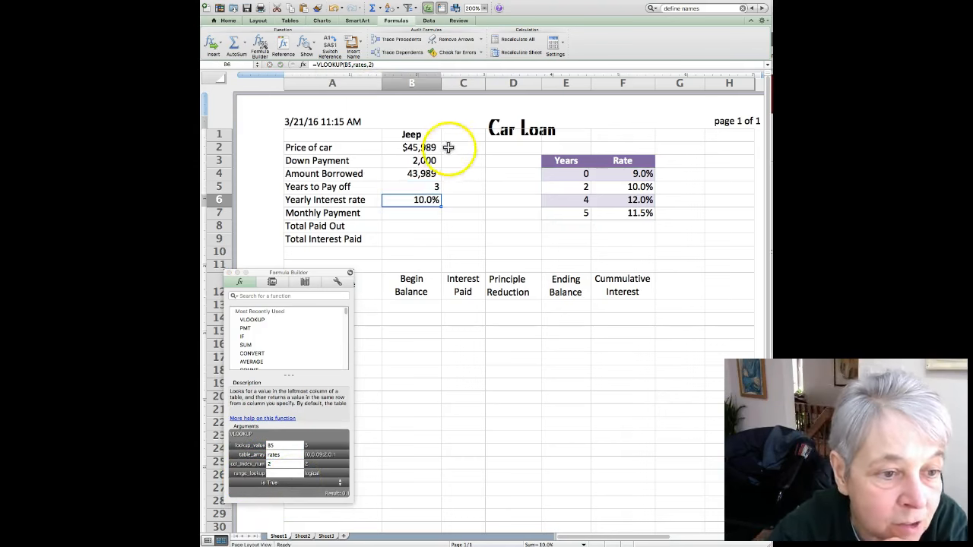
Step: Test the rate lookup by setting the years to pay off in B5 to 2, followed by 1
left_click(437, 187)
type("2")
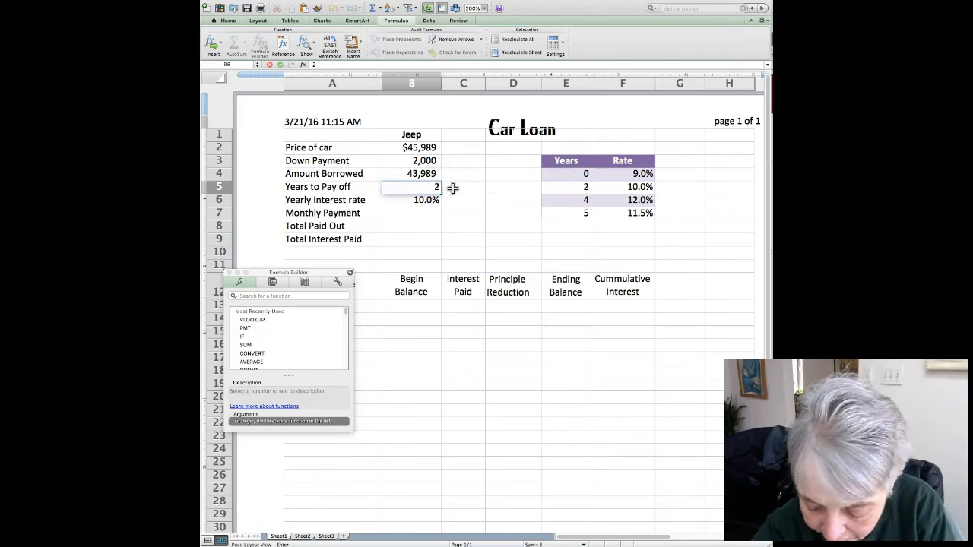
key("Return")
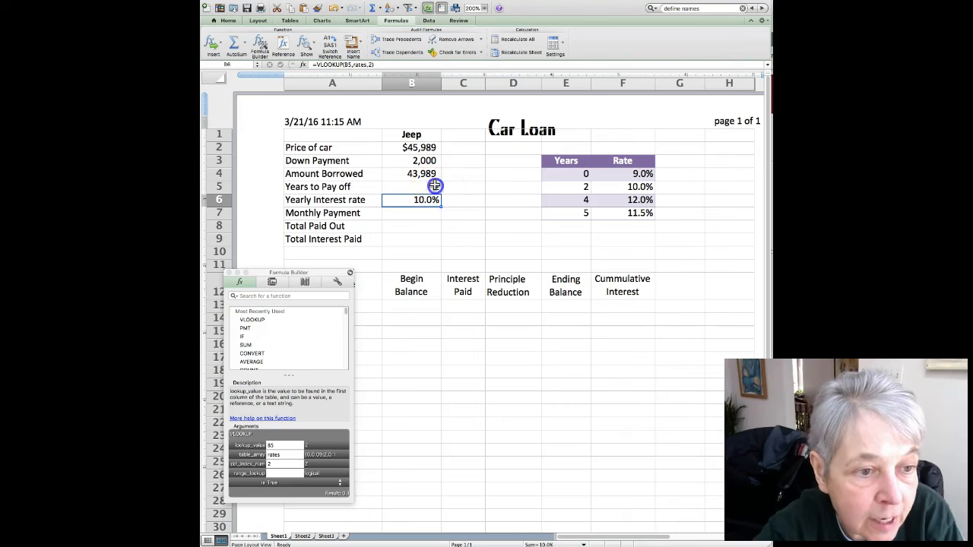
left_click(435, 187)
type("1")
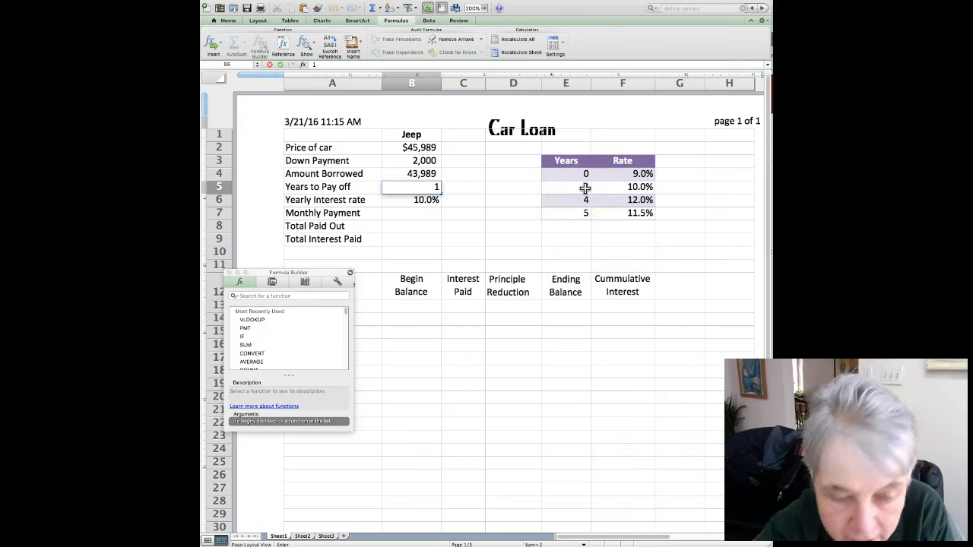
key("Return")
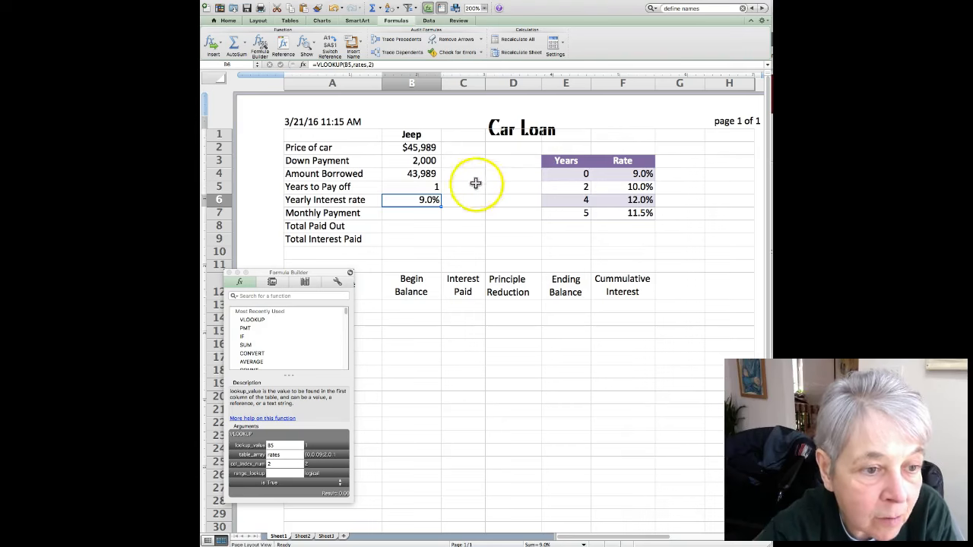
Step: Set the years to pay off in B5 to 6 and check the yearly interest rate in B6
left_click(436, 186)
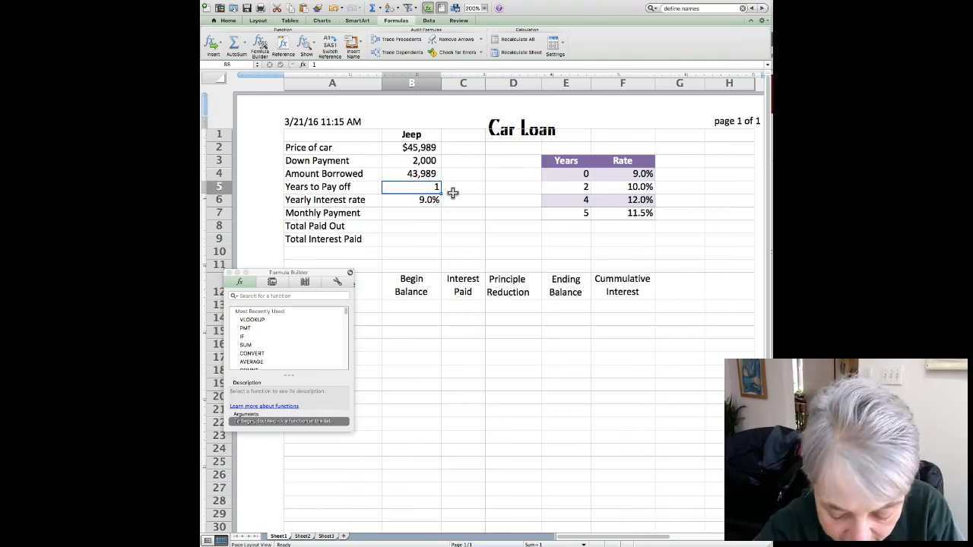
type("6")
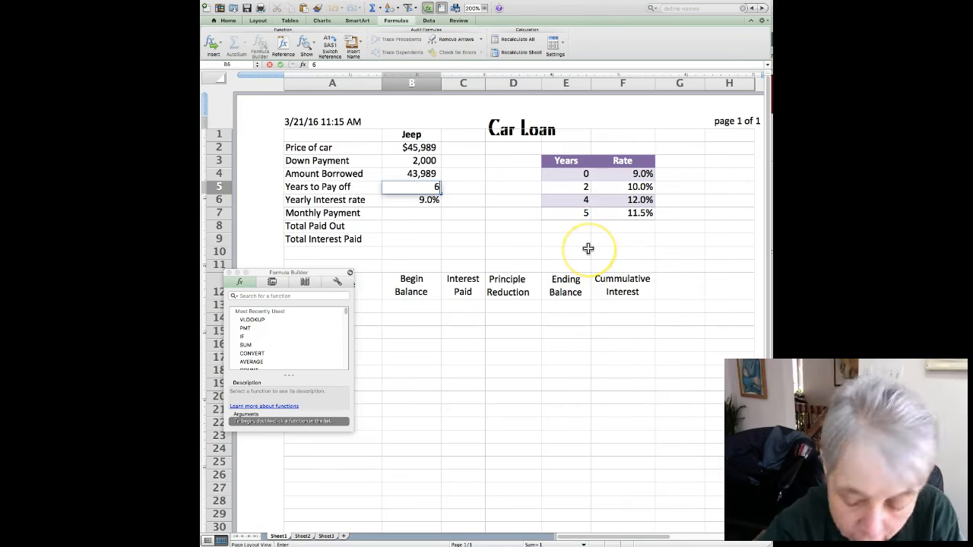
left_click(427, 201)
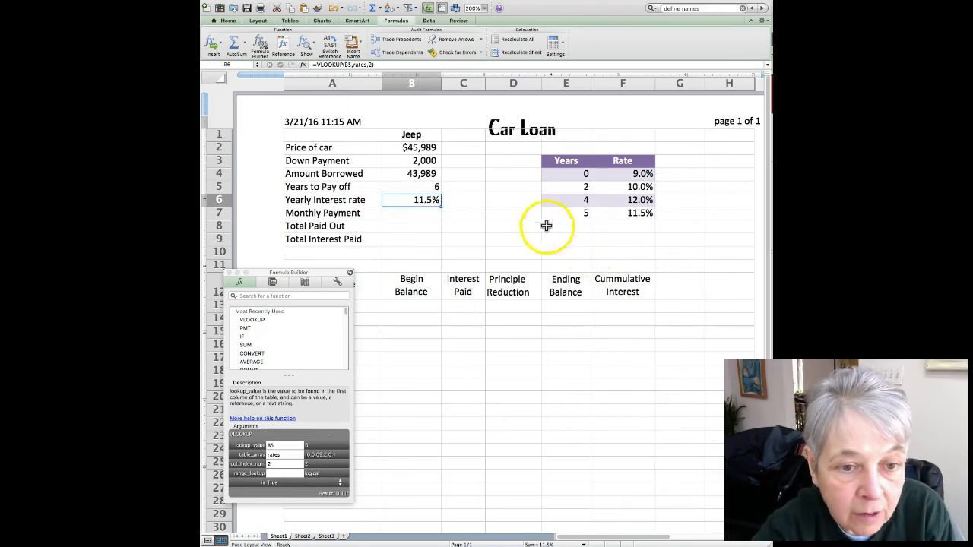